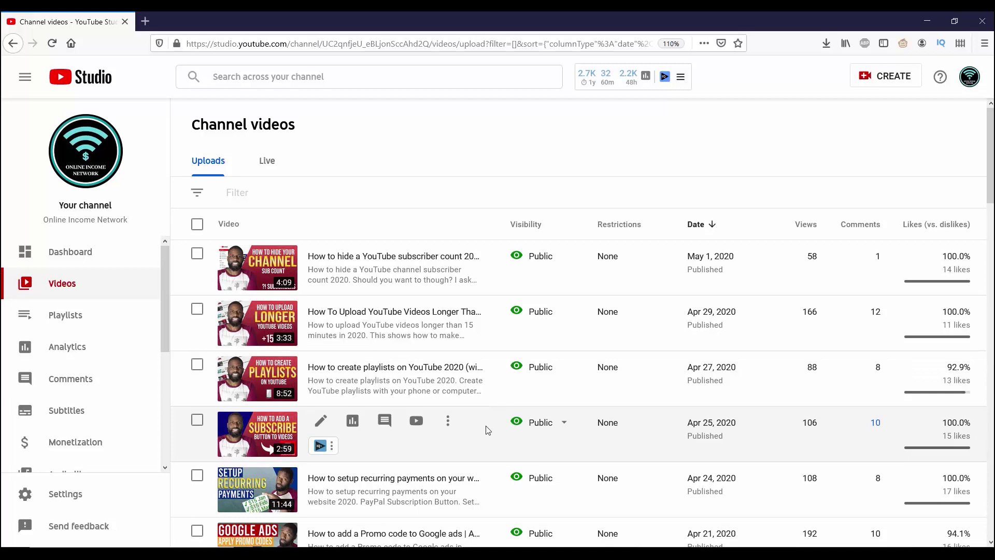
# - Choose Promote from the options menu of the Apr 25 subscribe-button video
pyautogui.click(448, 421)
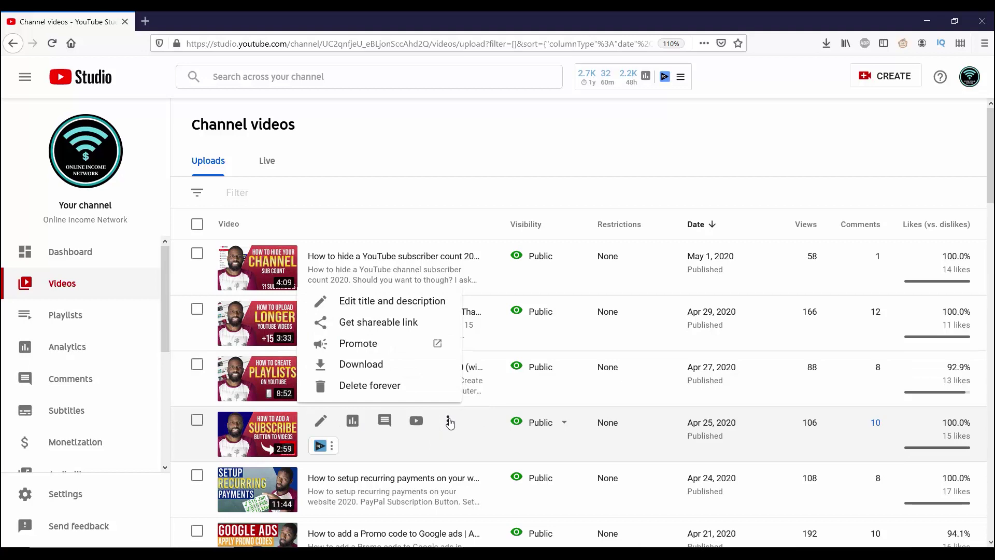
pyautogui.click(435, 344)
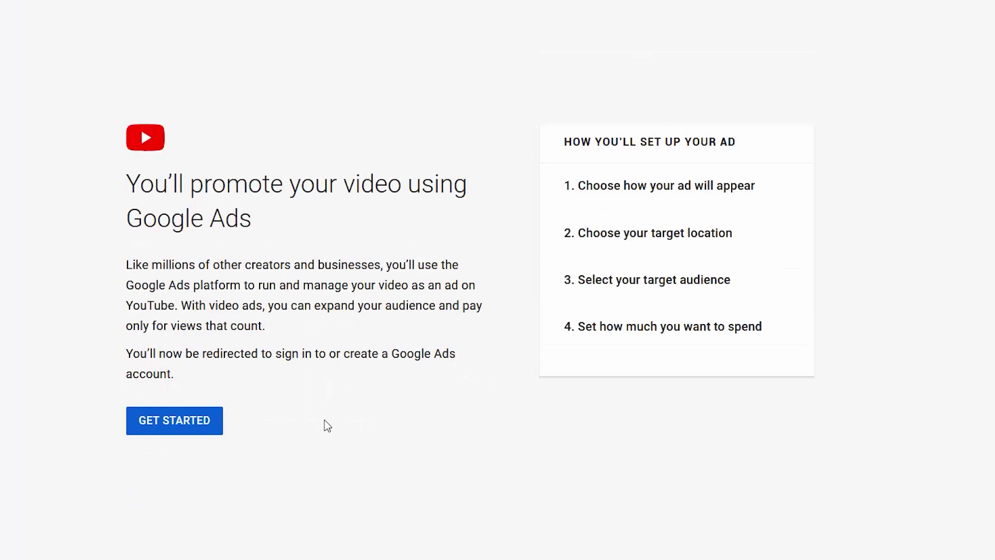
# - Start the ad in Google Ads, try the advanced campaign setup, and select its campaign name
pyautogui.click(182, 428)
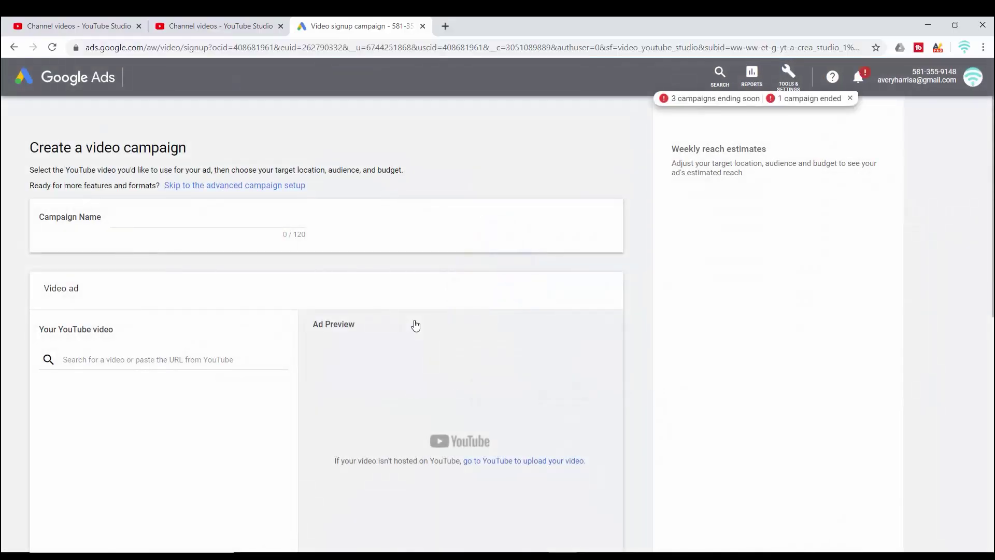
pyautogui.scroll(-9, 415, 325)
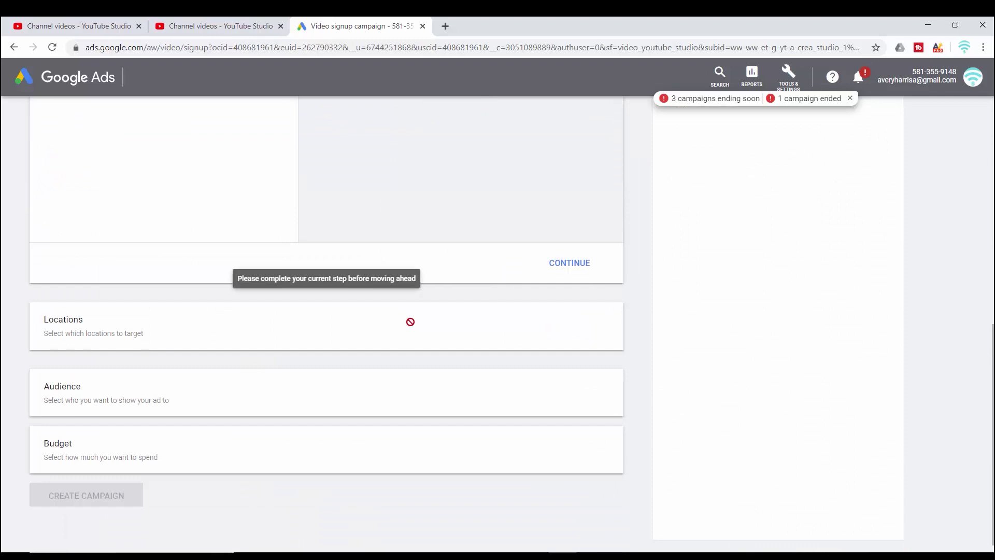
pyautogui.scroll(9, 411, 322)
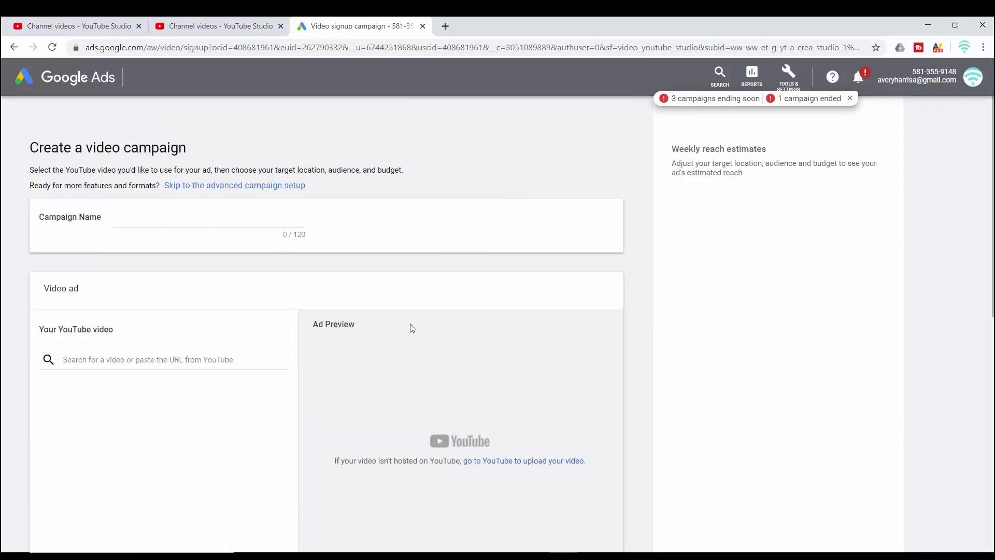
pyautogui.click(288, 186)
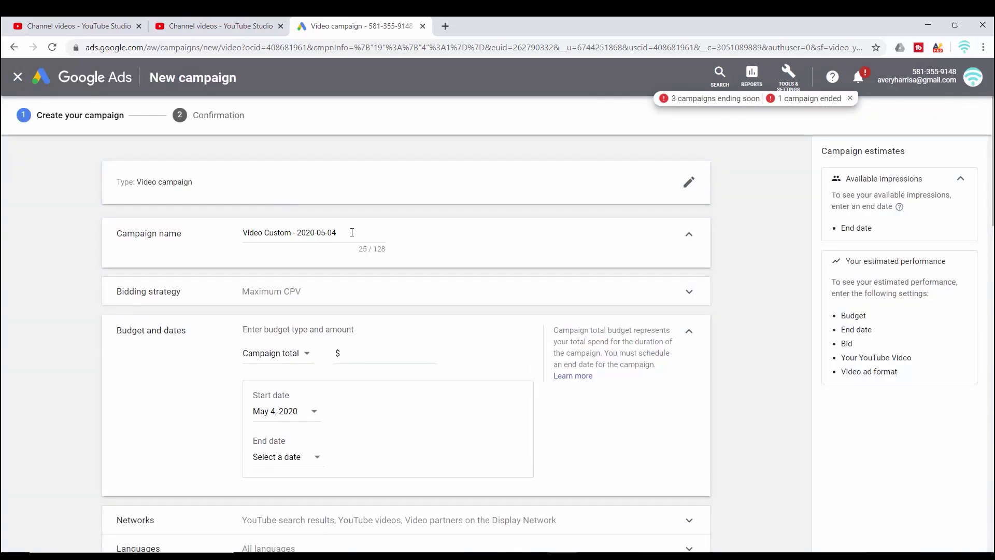
pyautogui.moveTo(351, 232); pyautogui.dragTo(214, 234)
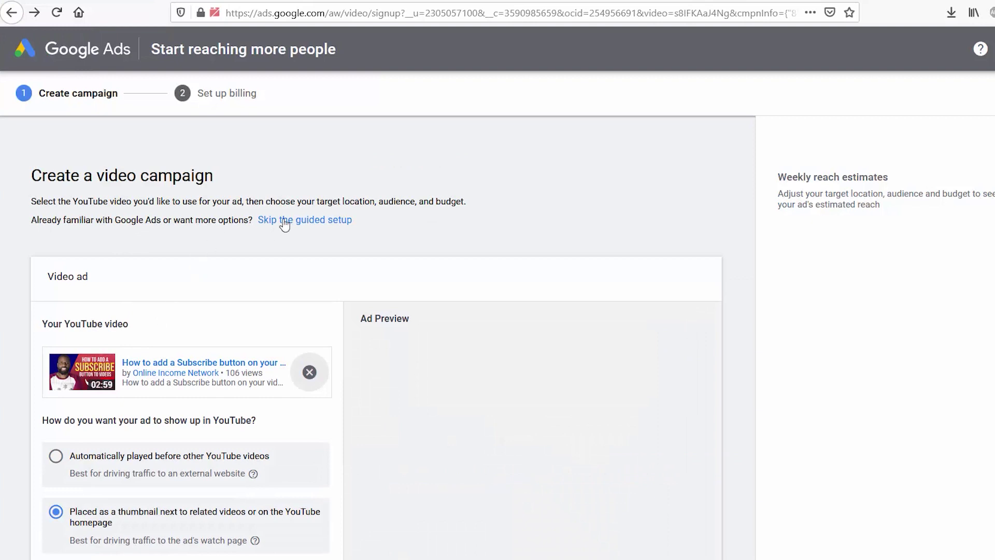
# - Skip the guided setup and confirm United States, New York time zone and US Dollar
pyautogui.click(289, 224)
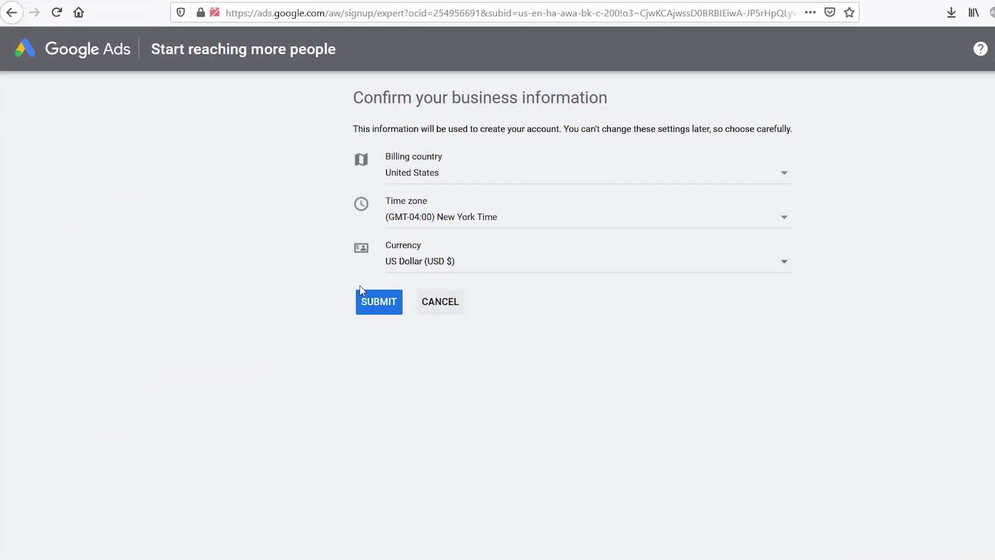
pyautogui.click(383, 308)
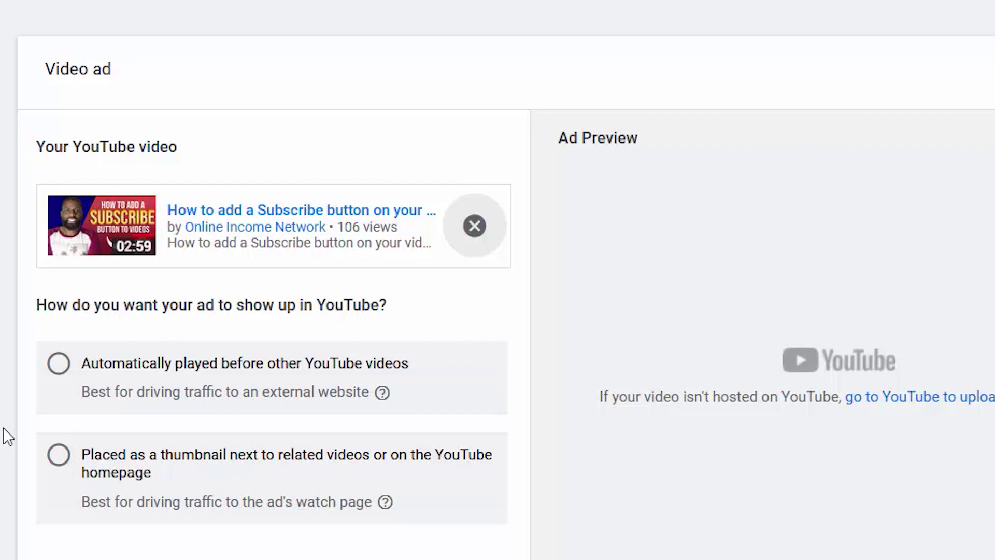
# - Choose the related-video thumbnail ad format and compare its desktop and mobile previews
pyautogui.click(59, 456)
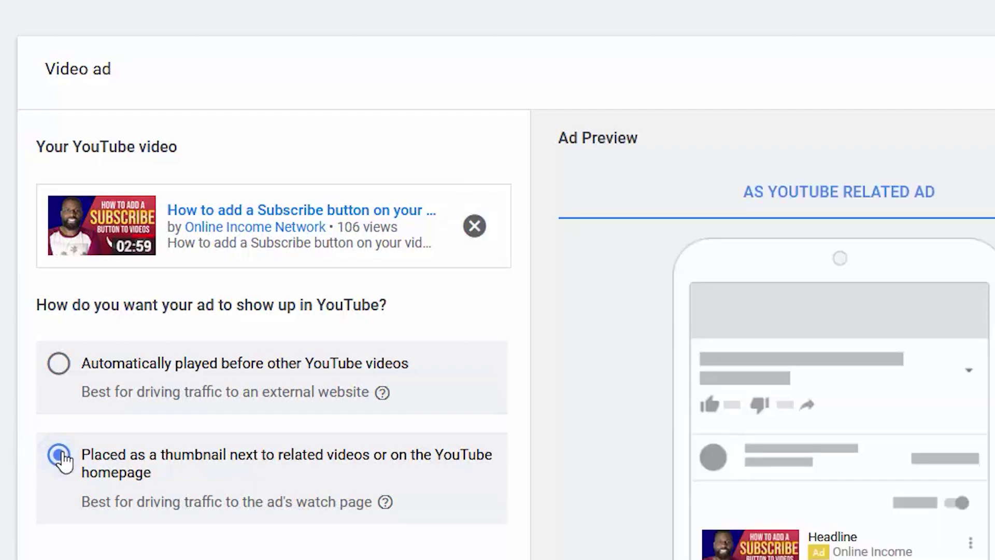
pyautogui.scroll(-5, 41, 467)
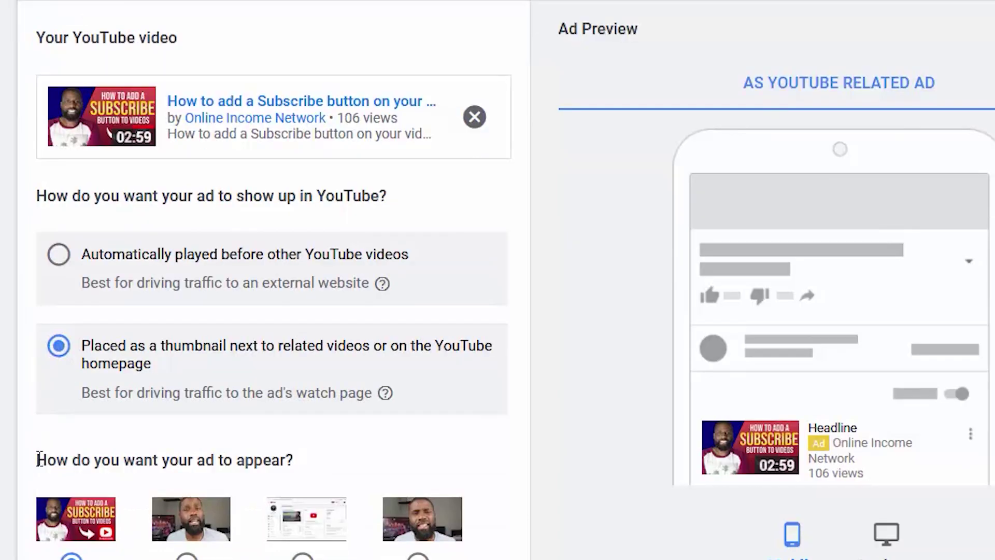
pyautogui.scroll(1, 41, 467)
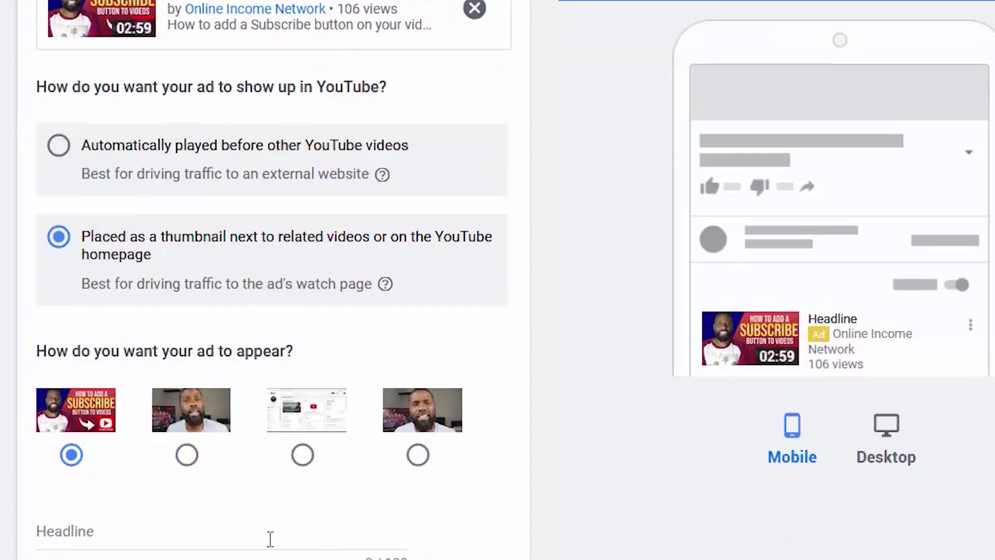
pyautogui.click(897, 437)
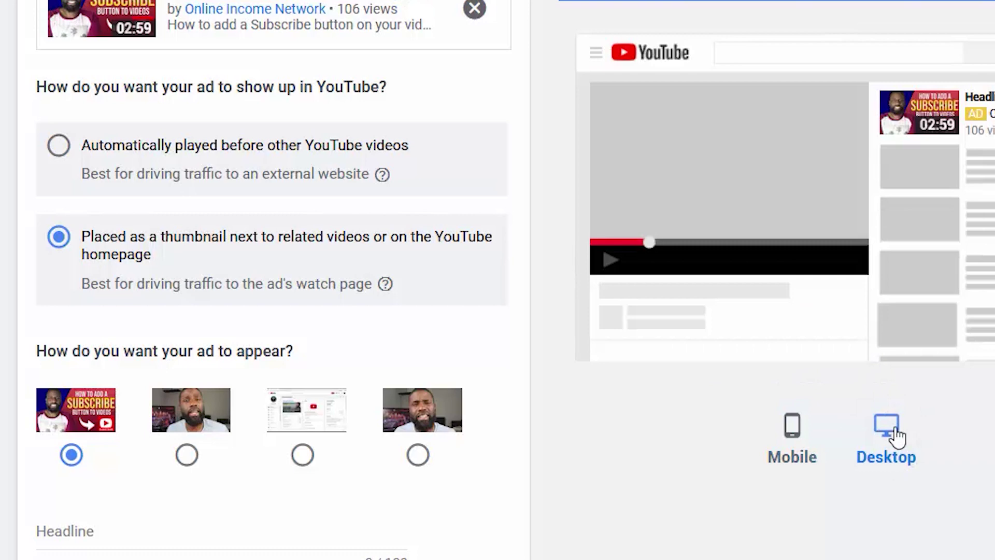
pyautogui.click(792, 443)
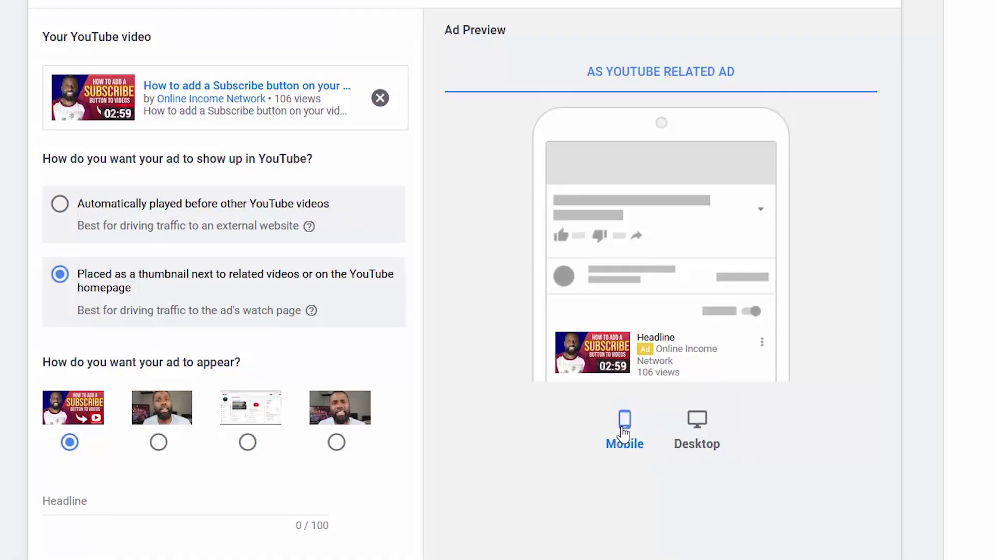
# - Preview the pre-roll format on desktop and mobile, then return to thumbnail placement
pyautogui.click(60, 204)
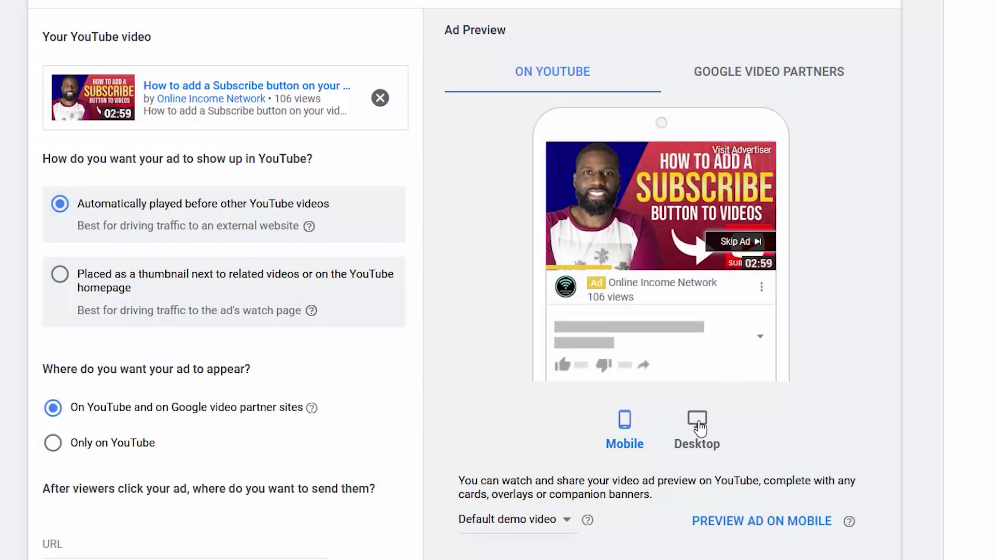
pyautogui.click(699, 429)
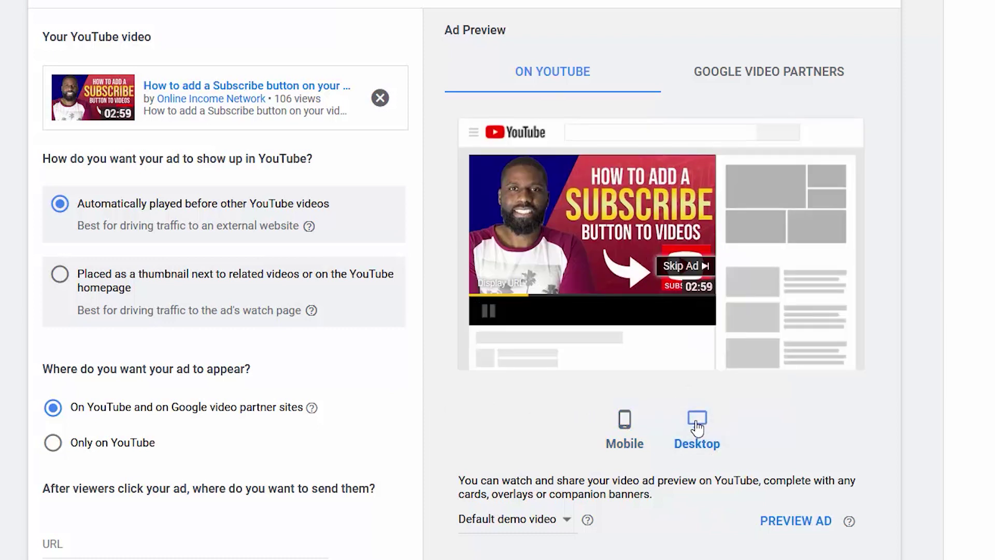
pyautogui.click(634, 428)
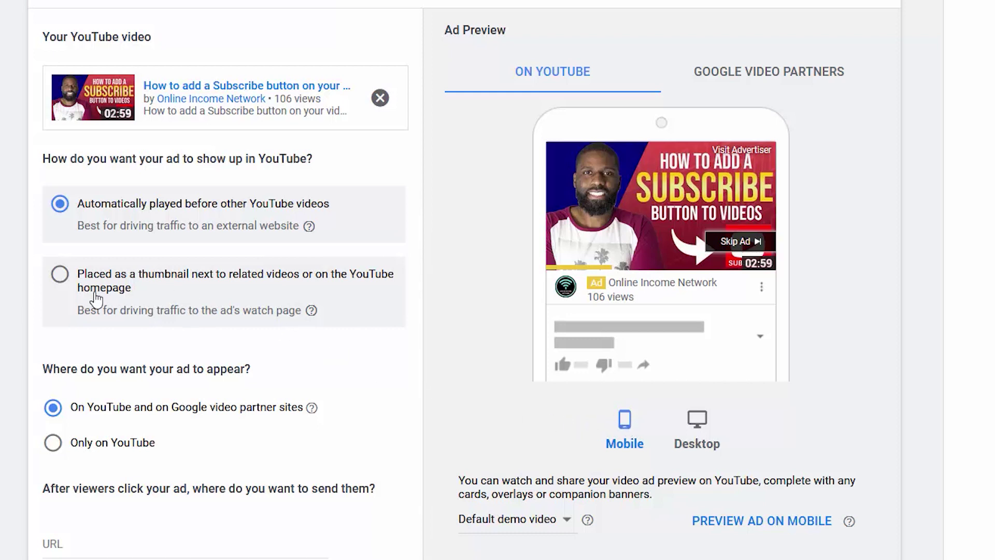
pyautogui.click(61, 274)
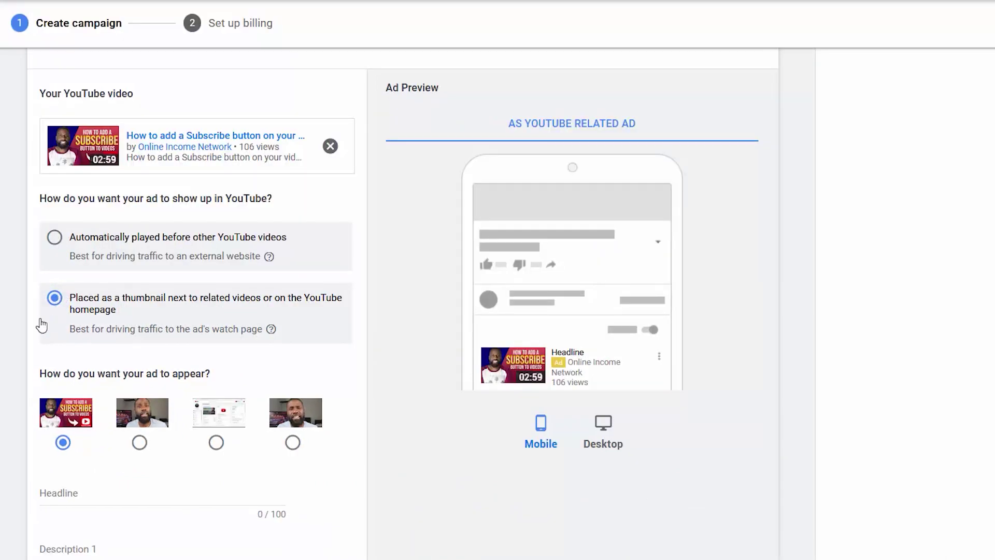
pyautogui.scroll(-3, 28, 331)
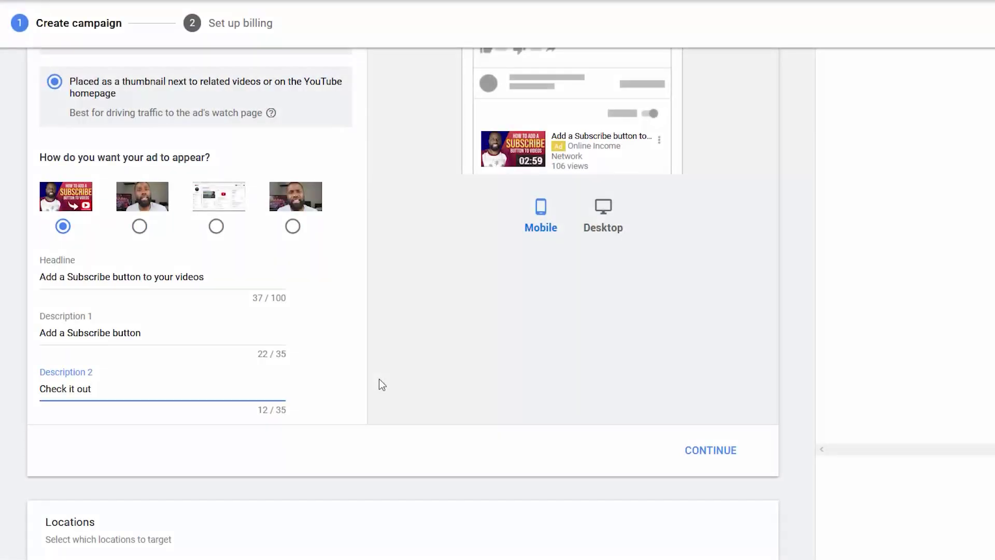
# - Target Brazil, Canada, India and the United States, then move on to Audience
pyautogui.click(710, 451)
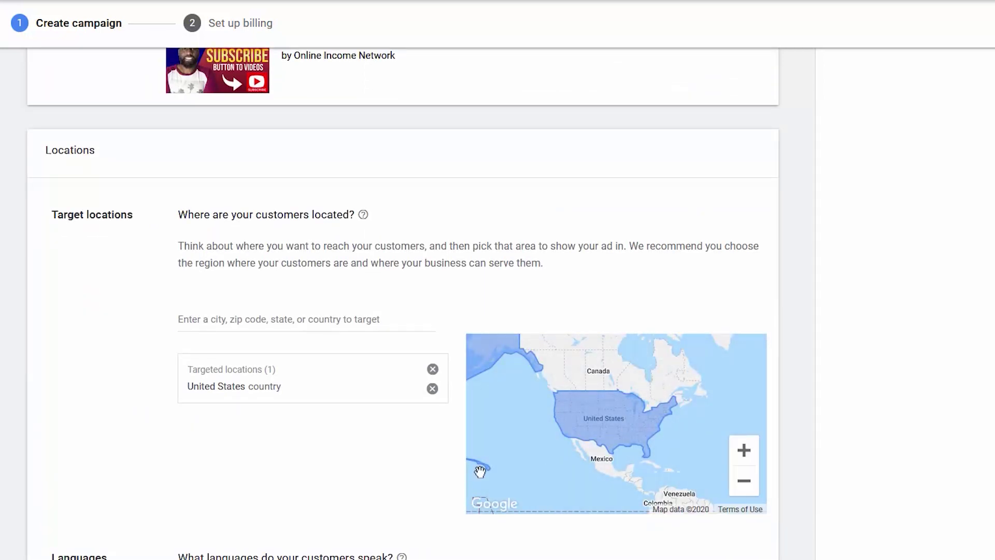
pyautogui.scroll(-1, 286, 317)
pyautogui.scroll(1, 287, 319)
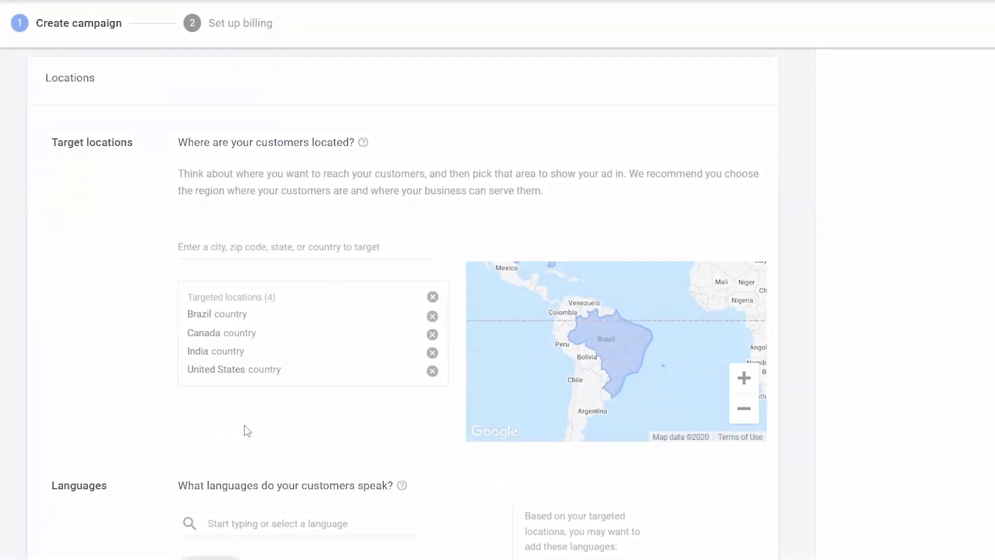
pyautogui.scroll(-3, 246, 422)
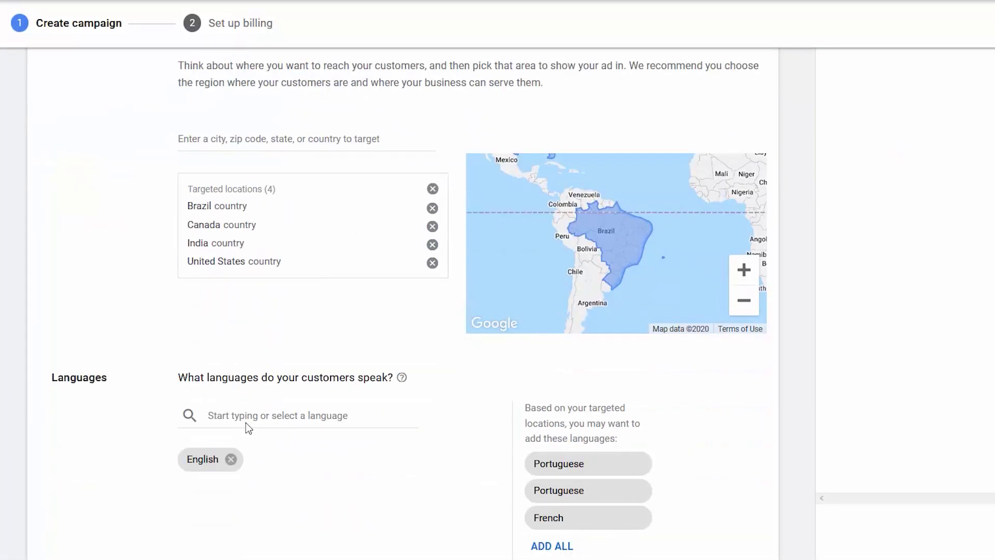
pyautogui.scroll(-2, 246, 422)
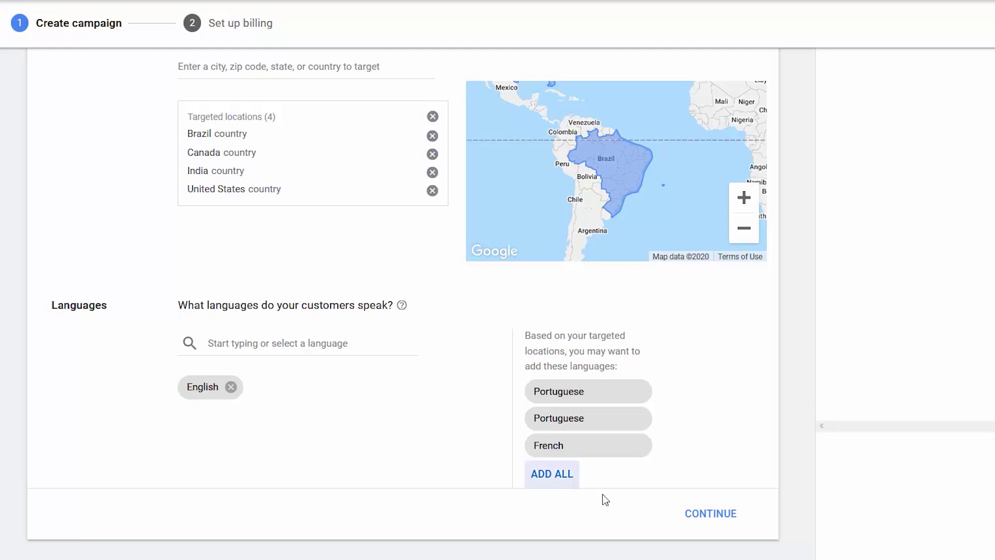
pyautogui.click(695, 518)
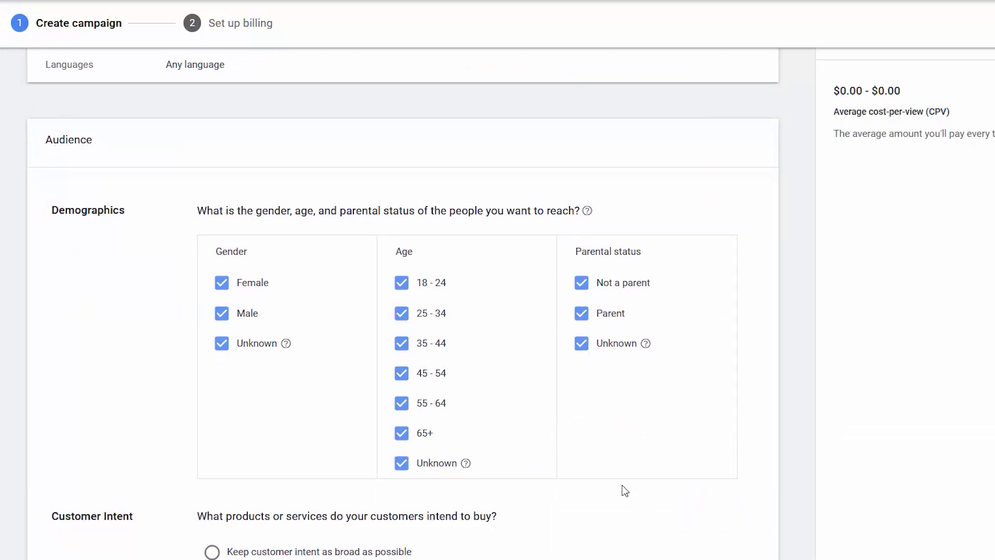
# - Exclude ages 55–64 and 65+, keep customer intent as broad as possible, and continue to budget
pyautogui.scroll(-3, 622, 485)
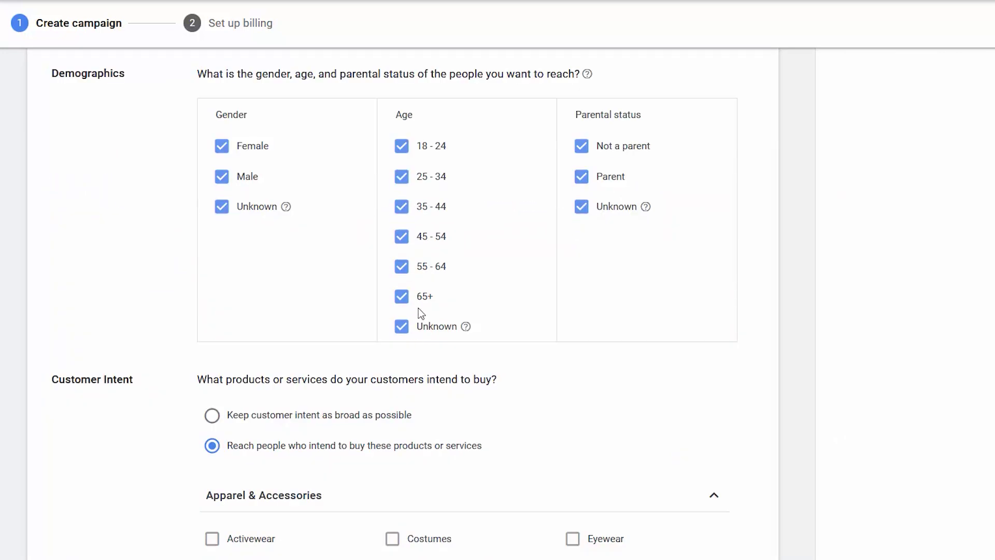
pyautogui.click(402, 296)
pyautogui.click(402, 268)
pyautogui.scroll(-1, 346, 460)
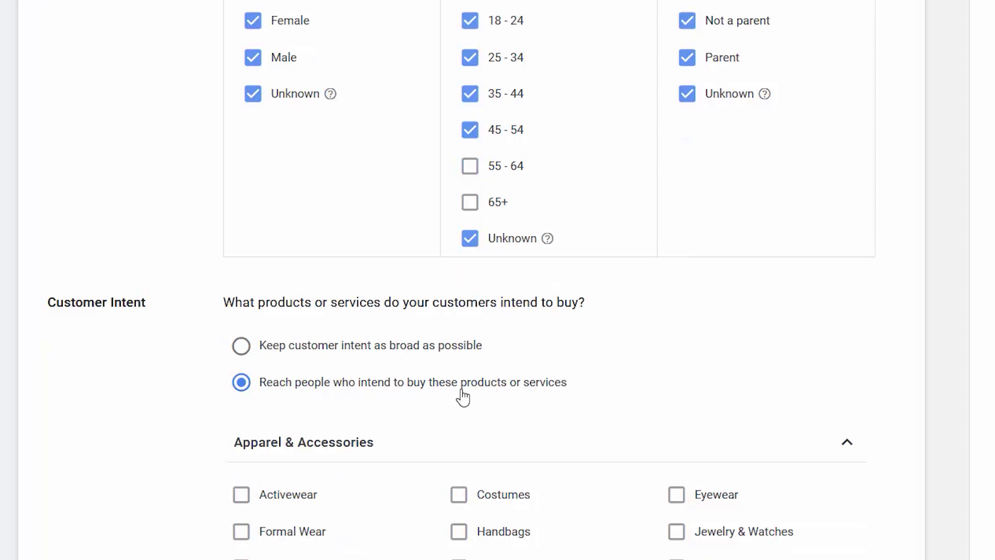
pyautogui.click(518, 442)
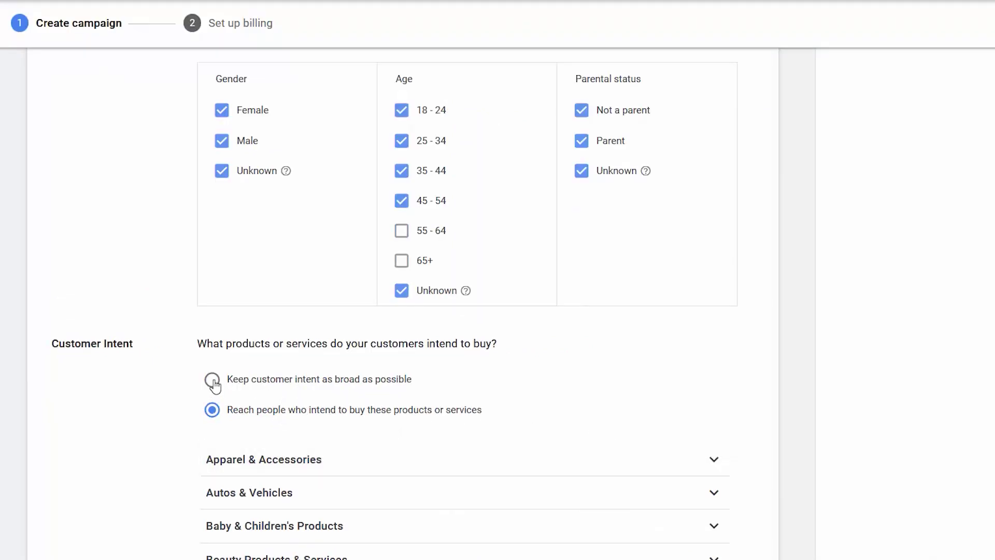
pyautogui.click(212, 380)
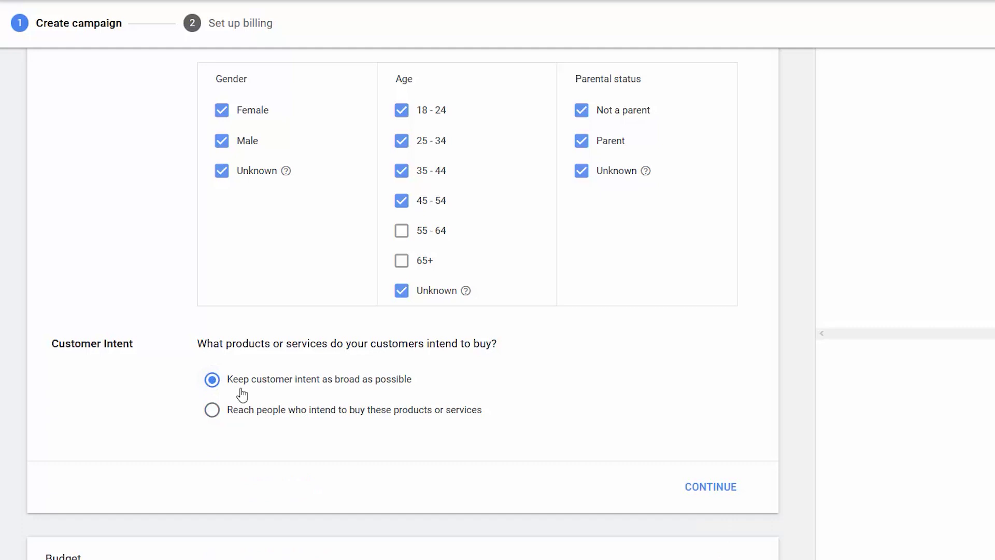
pyautogui.click(706, 490)
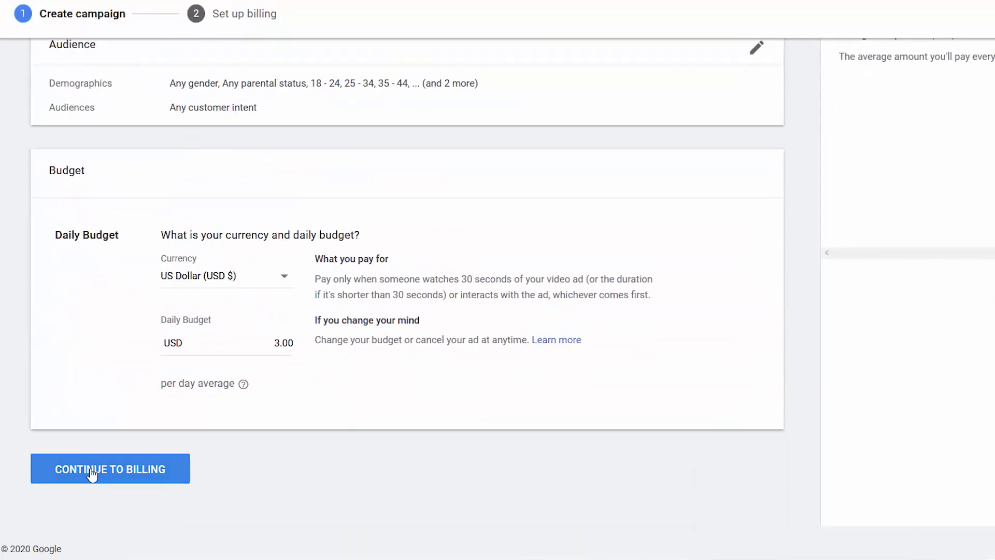
# - Proceed to billing and review the payment details for the $3.00/day campaign
pyautogui.click(91, 472)
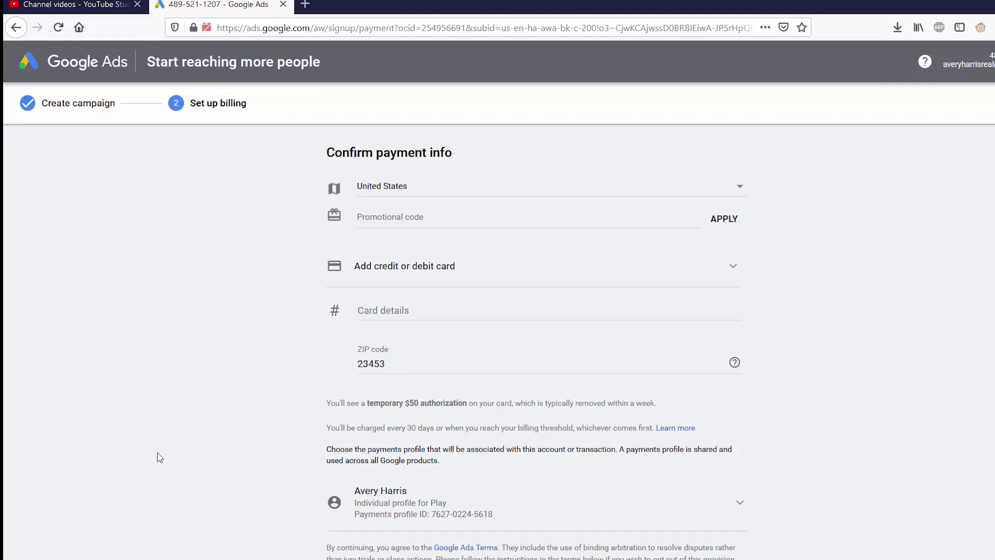
pyautogui.scroll(-2, 169, 449)
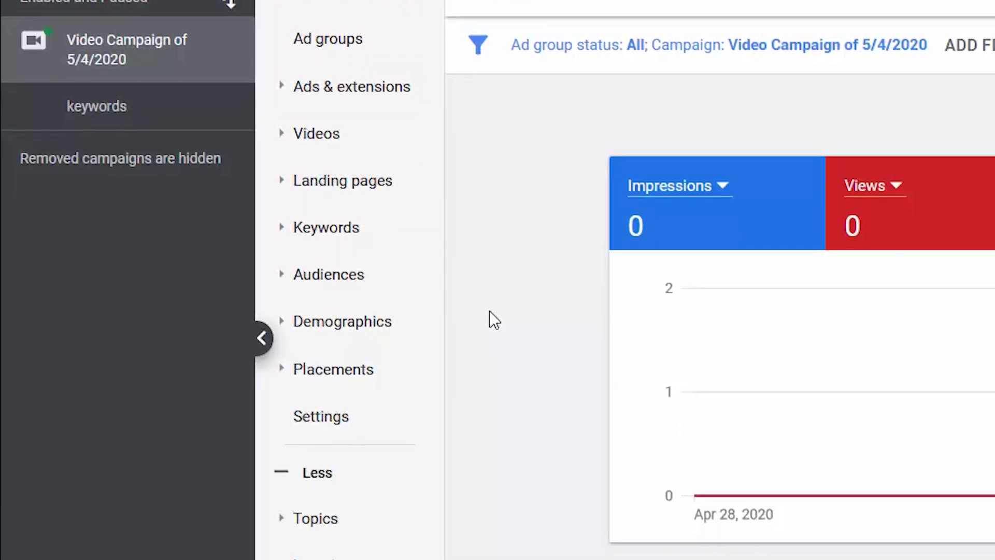
# - Open the campaign's Settings page
pyautogui.click(328, 365)
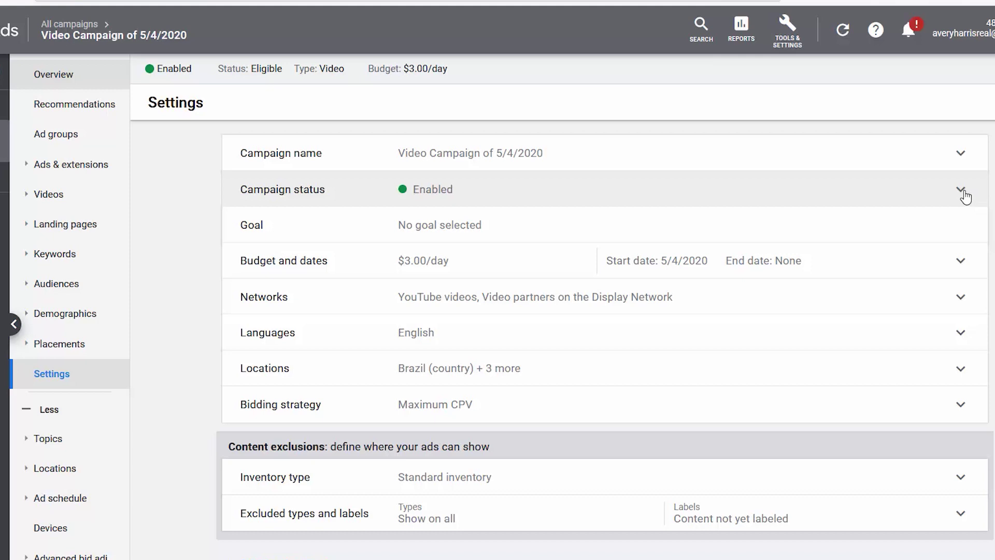
# - Change the campaign status from Enabled to Paused and save it
pyautogui.click(962, 191)
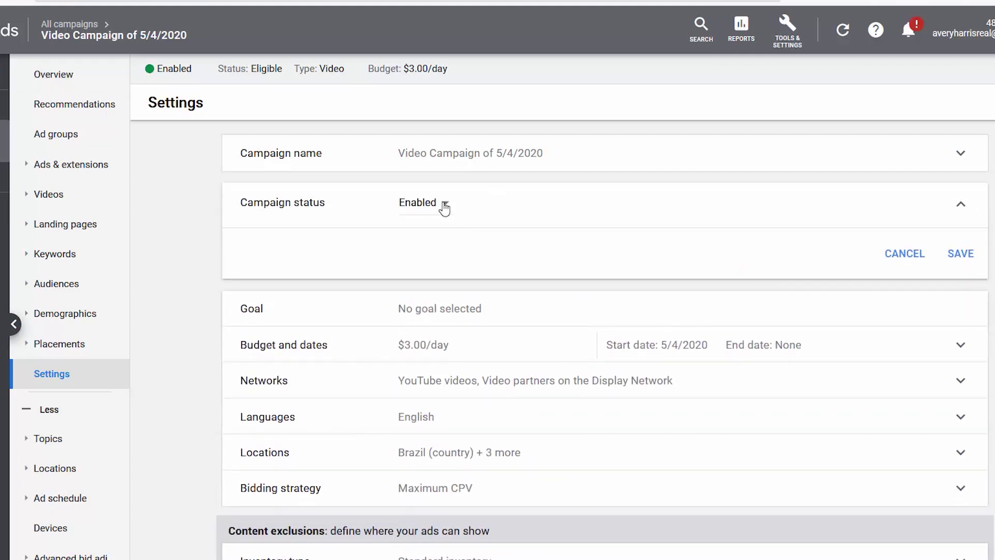
pyautogui.click(444, 207)
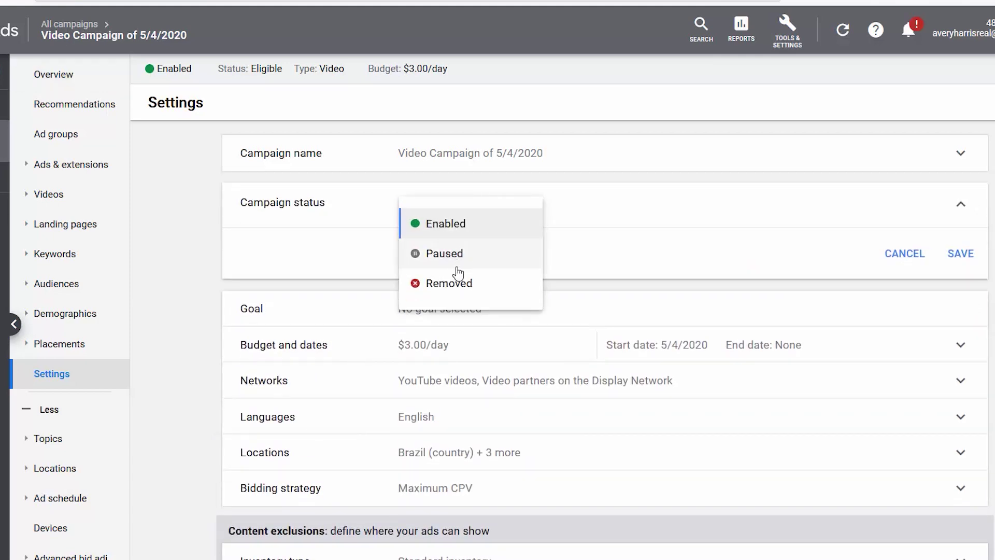
pyautogui.click(458, 256)
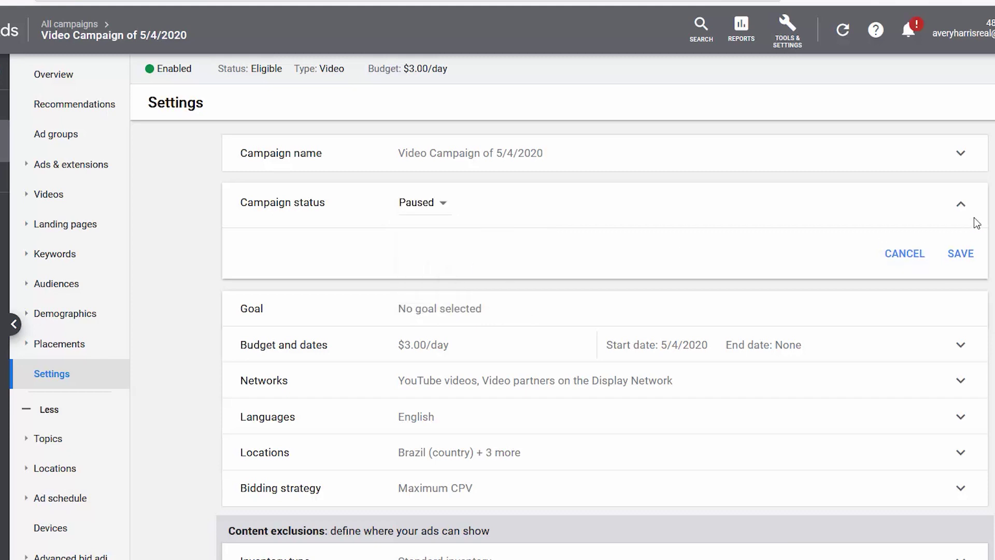
pyautogui.click(960, 262)
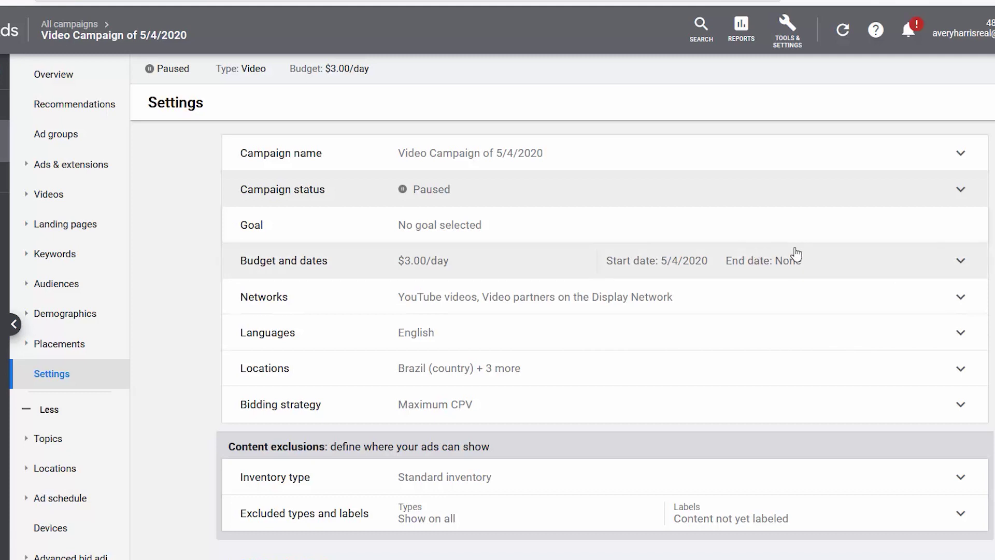
pyautogui.click(961, 260)
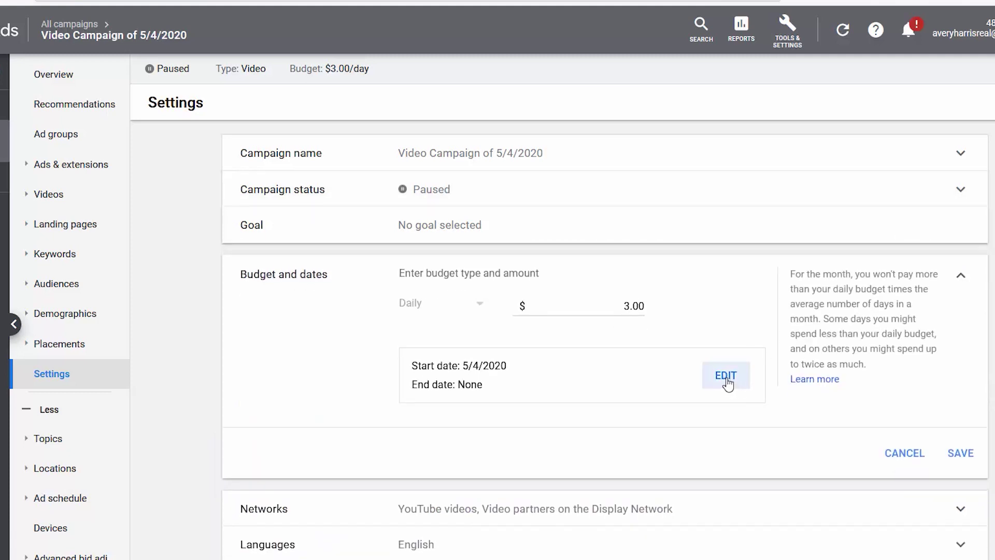
pyautogui.click(727, 382)
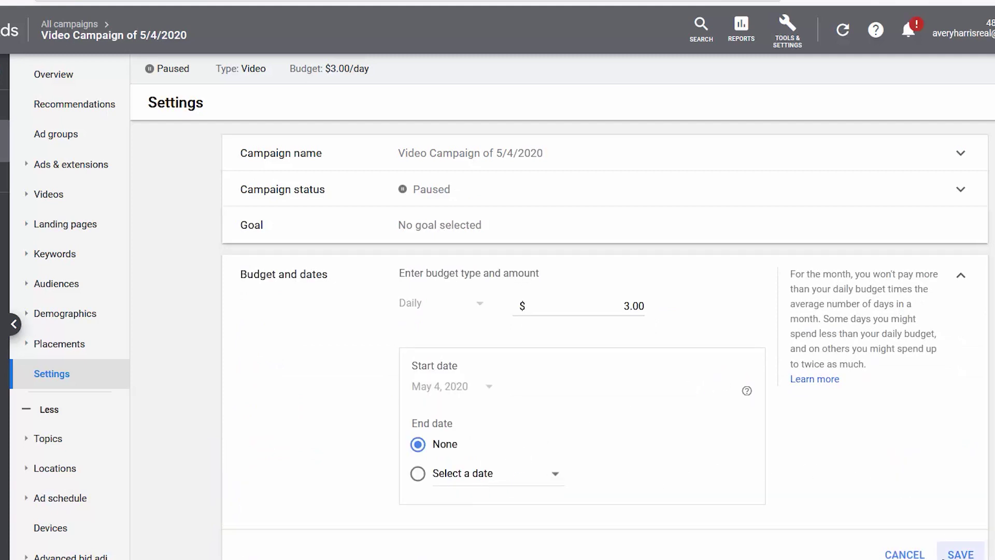
pyautogui.click(973, 556)
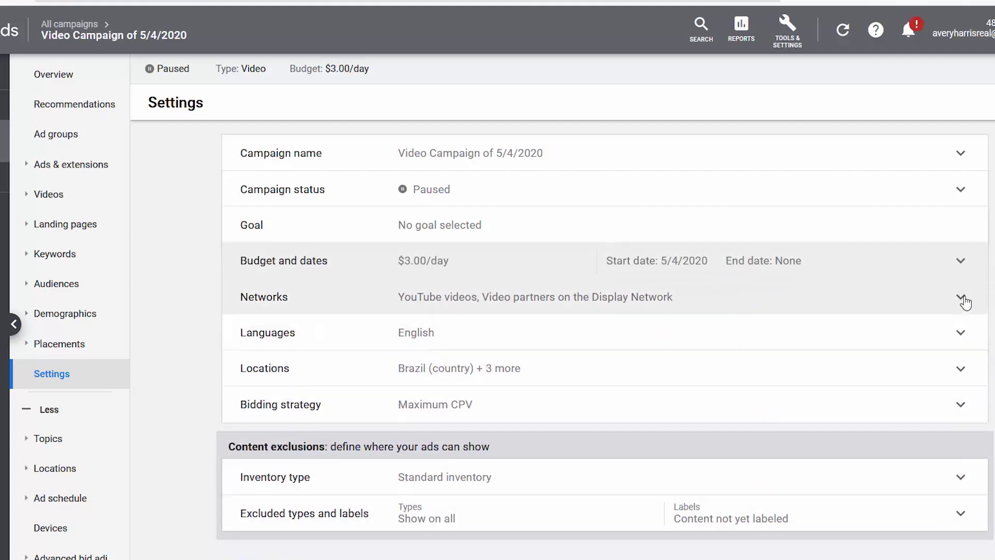
pyautogui.click(961, 296)
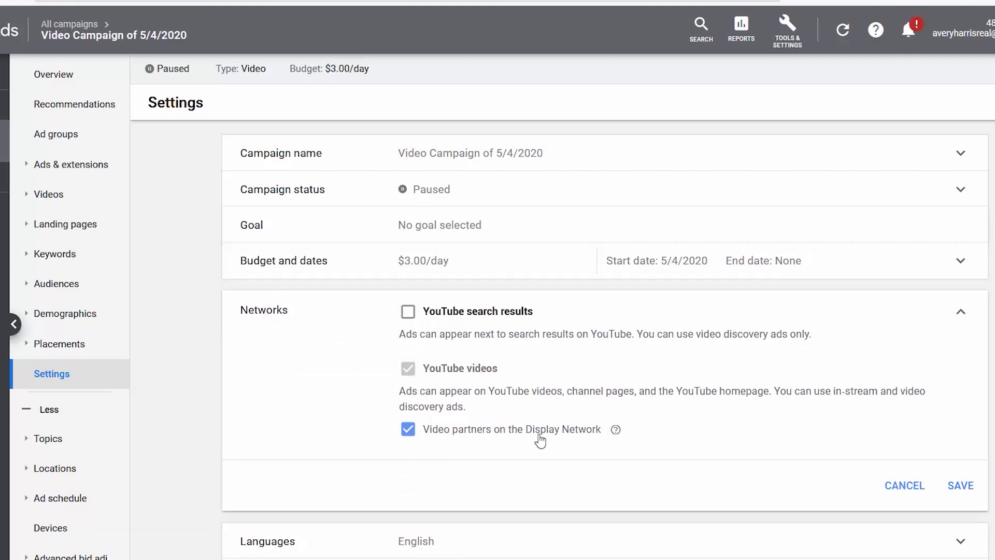
pyautogui.click(961, 312)
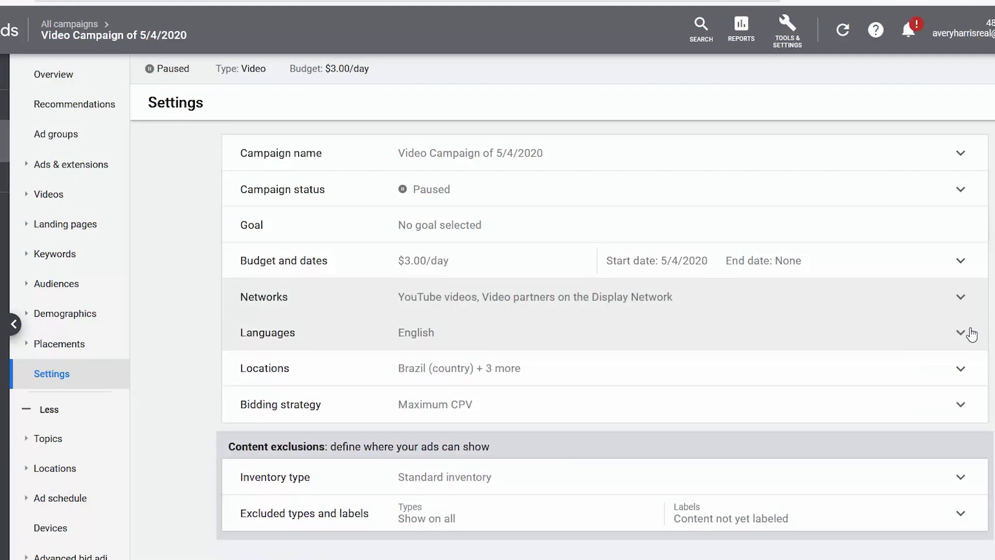
pyautogui.click(959, 341)
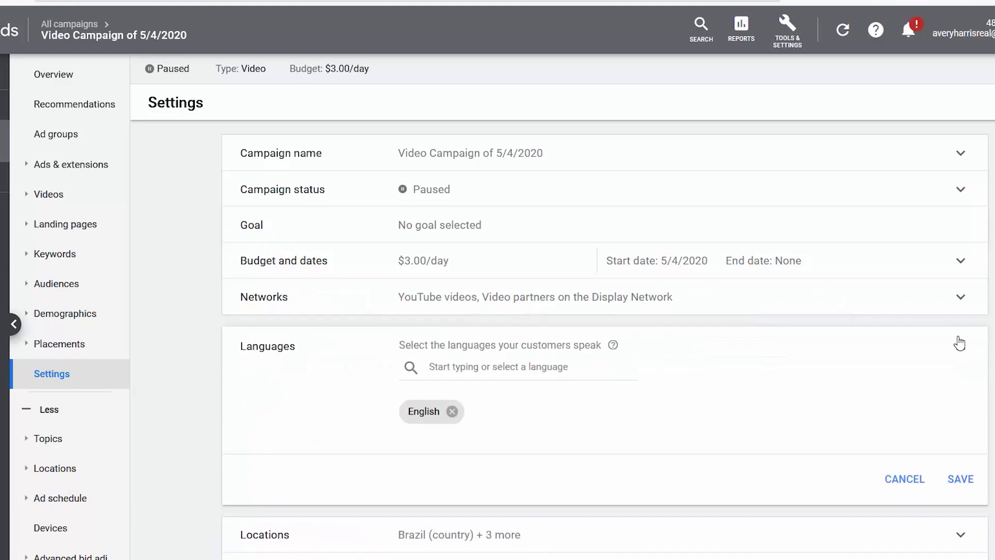
pyautogui.click(962, 351)
pyautogui.scroll(-1, 960, 355)
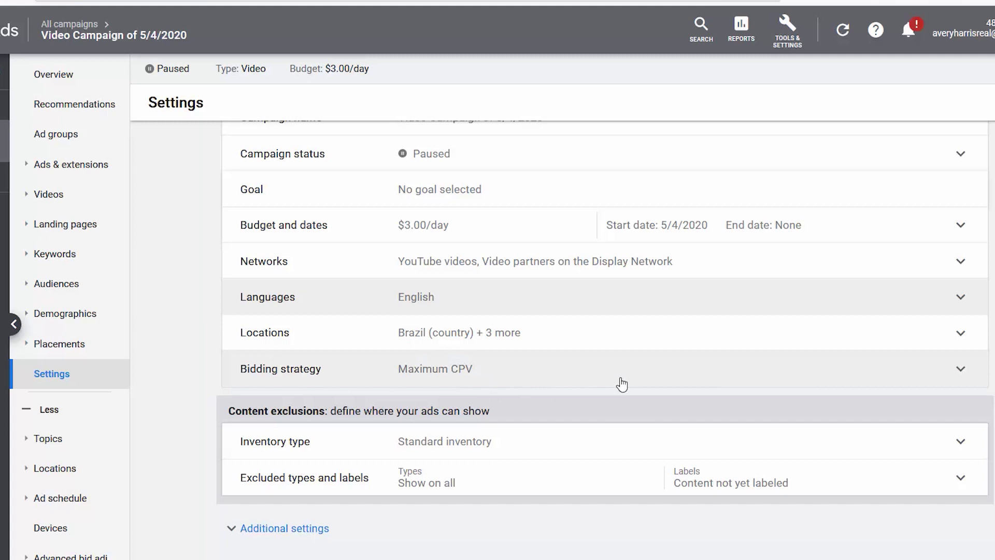
pyautogui.scroll(1, 622, 384)
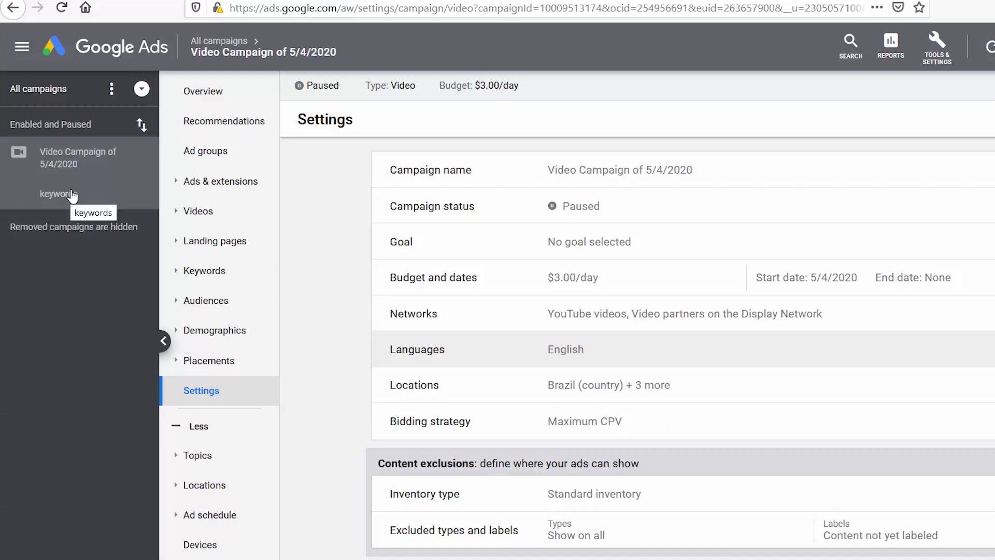
# - Open the keywords ad group's Settings and edit its $0.06 maximum CPV bid
pyautogui.click(71, 196)
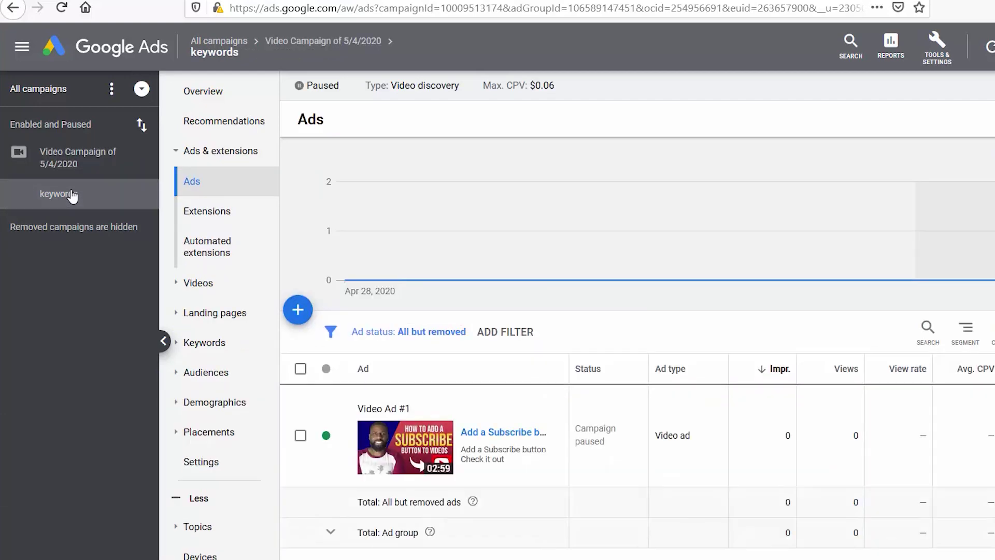
pyautogui.click(201, 498)
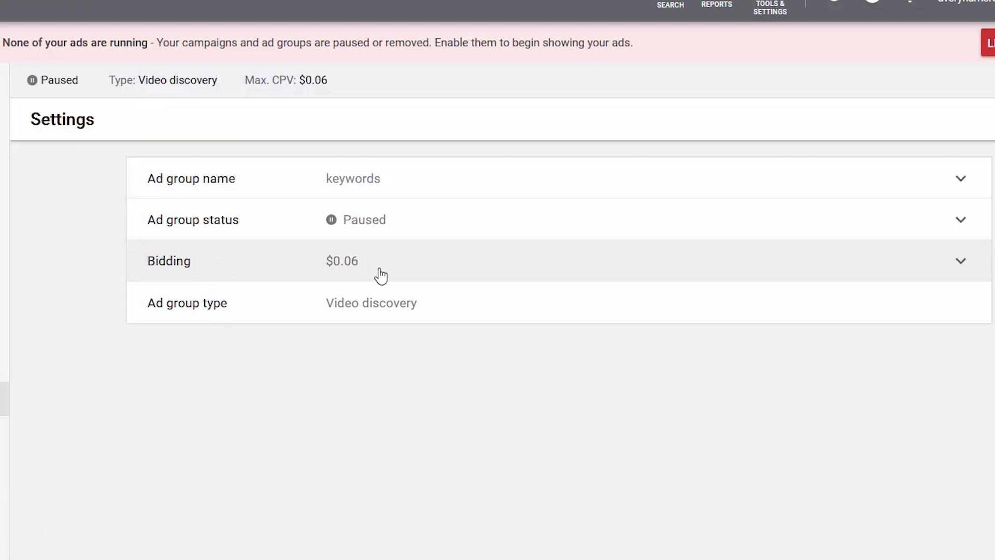
pyautogui.click(409, 264)
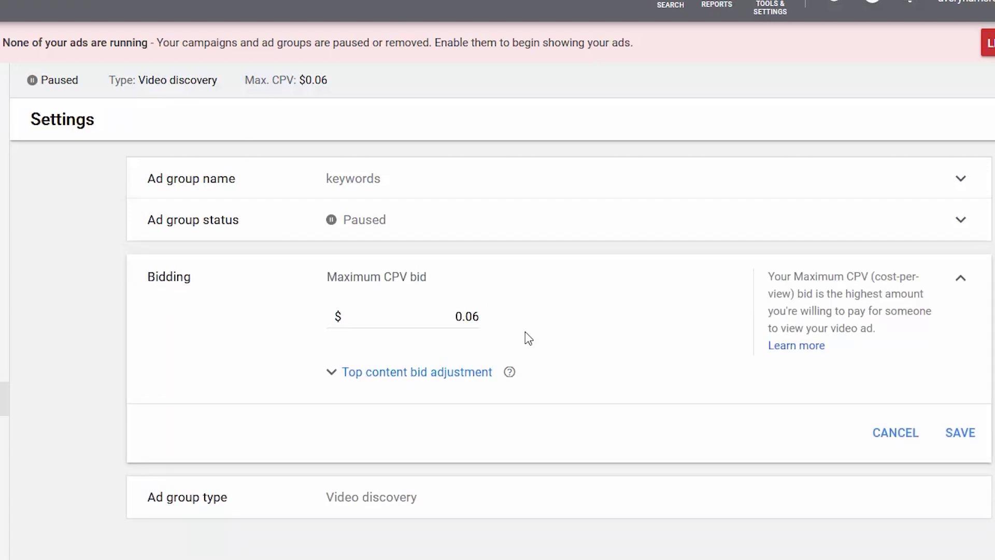